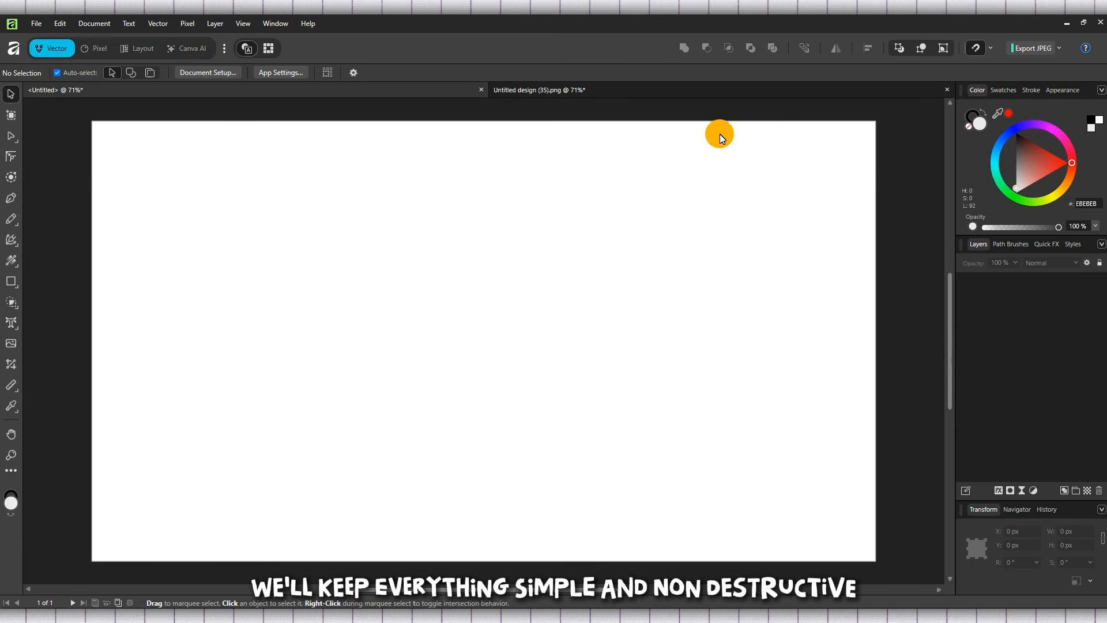
# Browse the new-document presets from page sizes to video and web formats, without creating a document
pyautogui.click(43, 22)
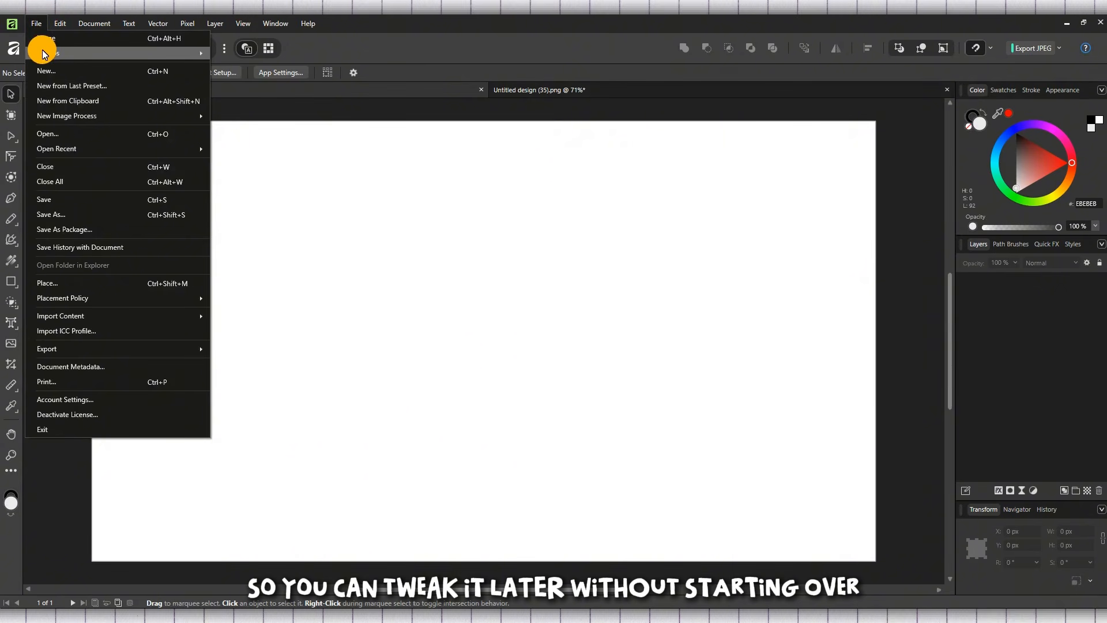
pyautogui.click(44, 67)
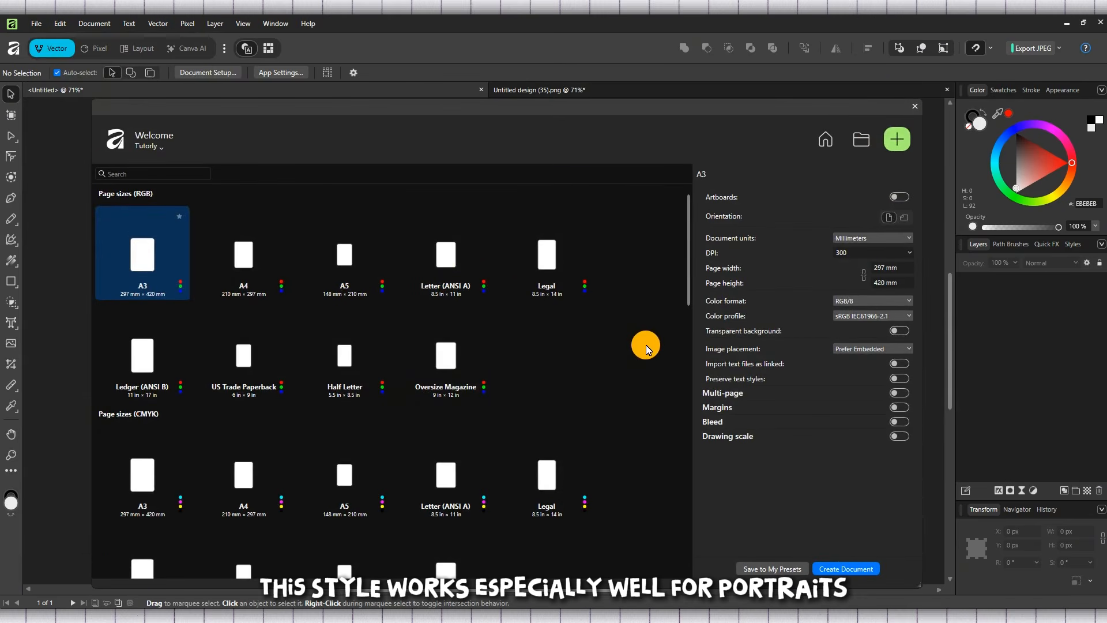
pyautogui.scroll(-3, 646, 345)
pyautogui.scroll(-3, 646, 341)
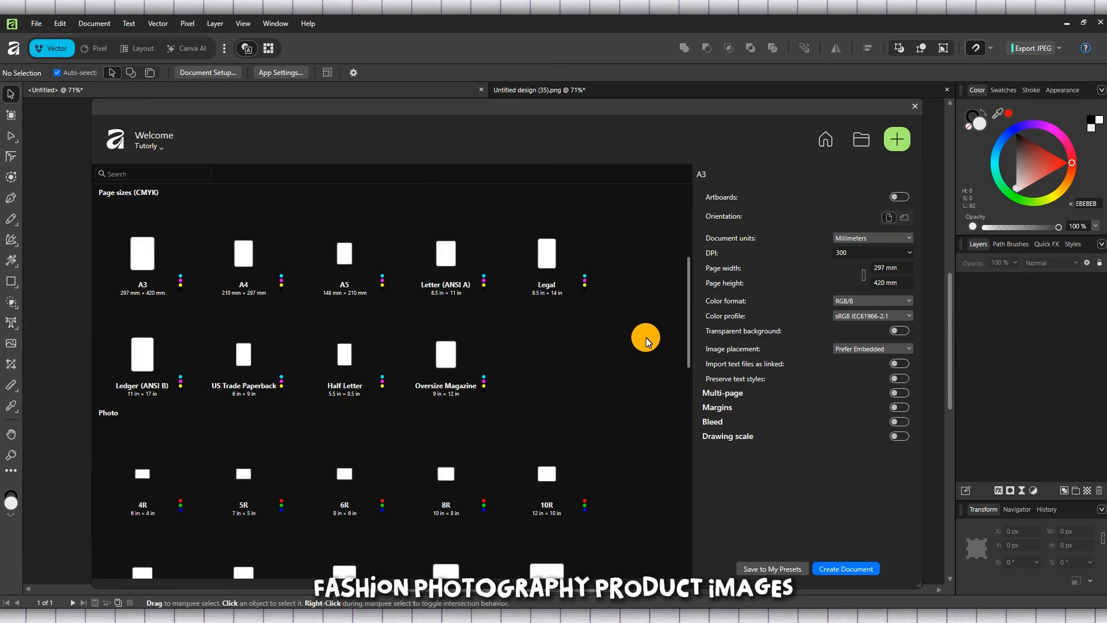
pyautogui.scroll(-2, 647, 339)
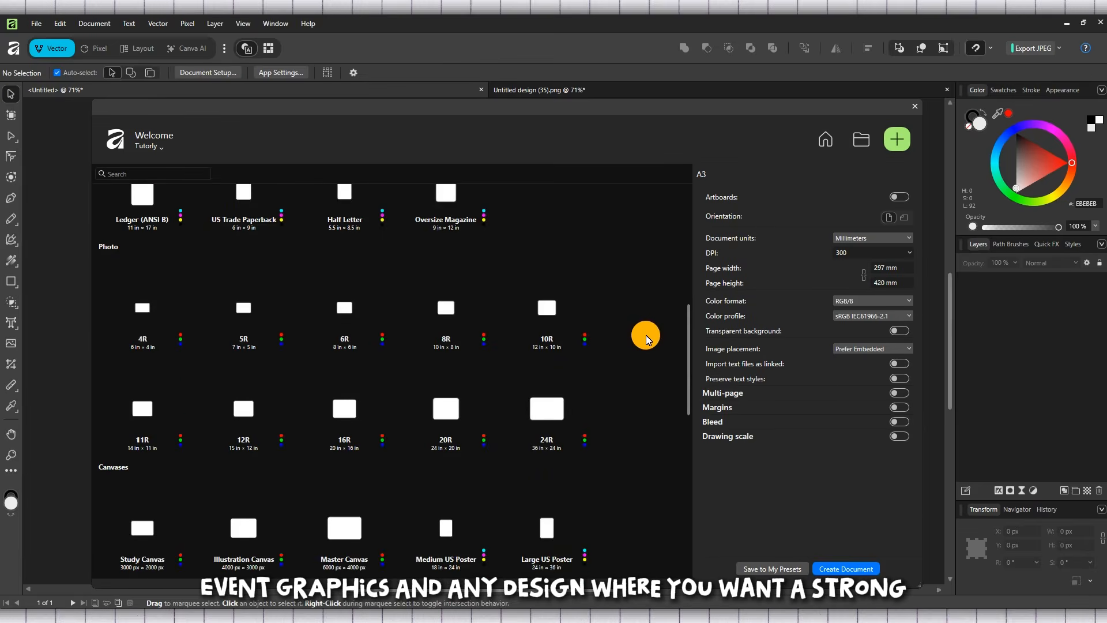
pyautogui.scroll(-2, 647, 339)
pyautogui.scroll(-4, 646, 338)
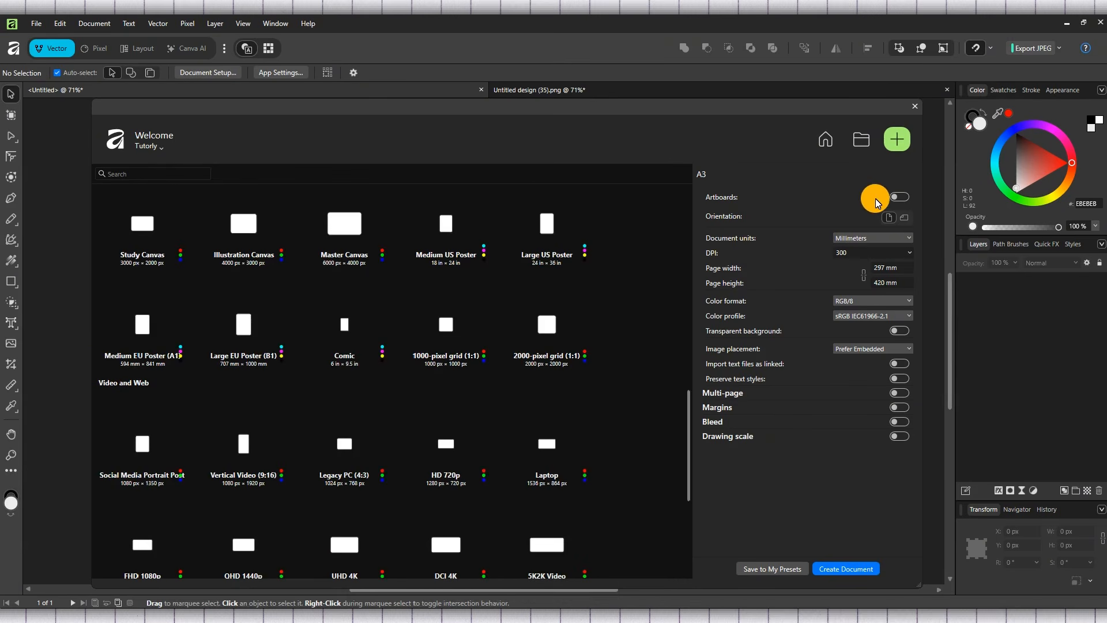
pyautogui.click(909, 107)
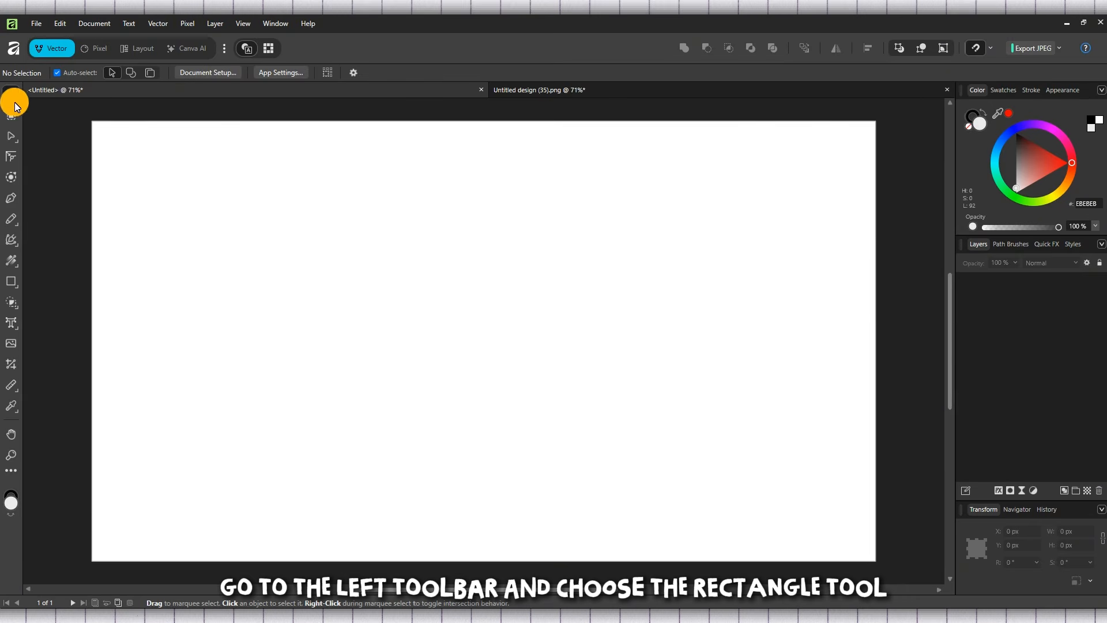
# Draw two adjoining 960 × 1080 px rectangles that cover the left and right halves of the page
pyautogui.click(8, 287)
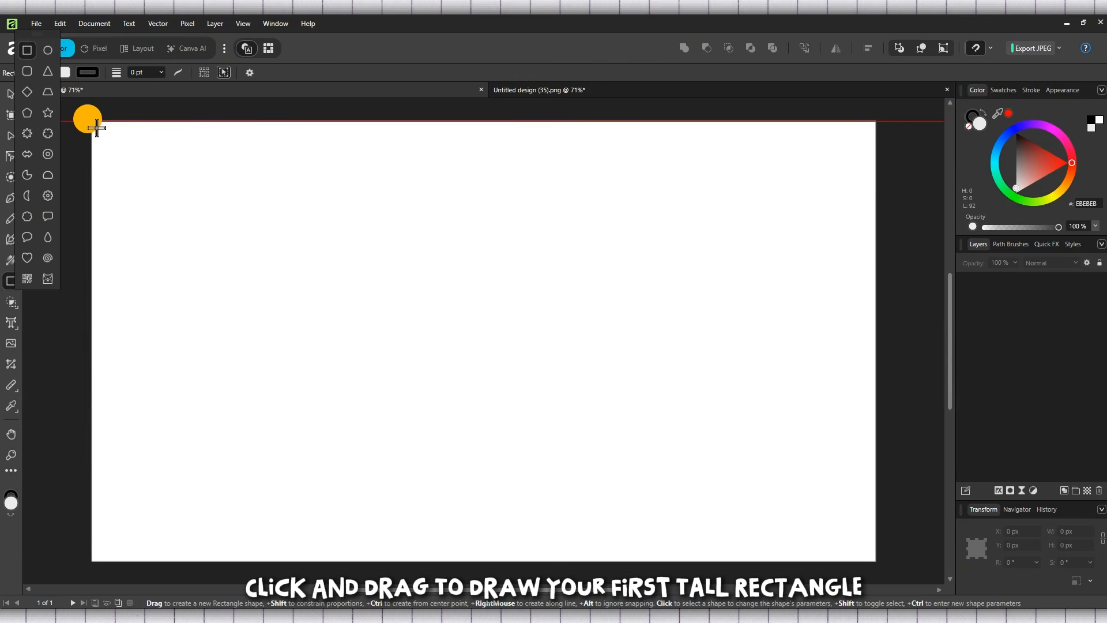
pyautogui.moveTo(102, 129); pyautogui.dragTo(486, 541)
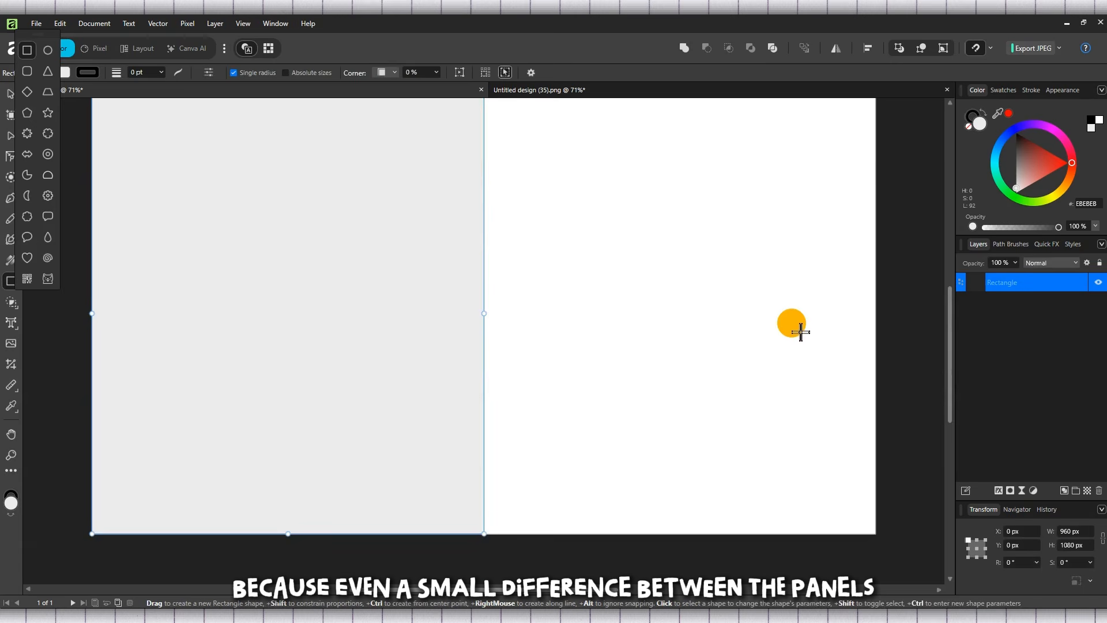
pyautogui.scroll(1, 802, 333)
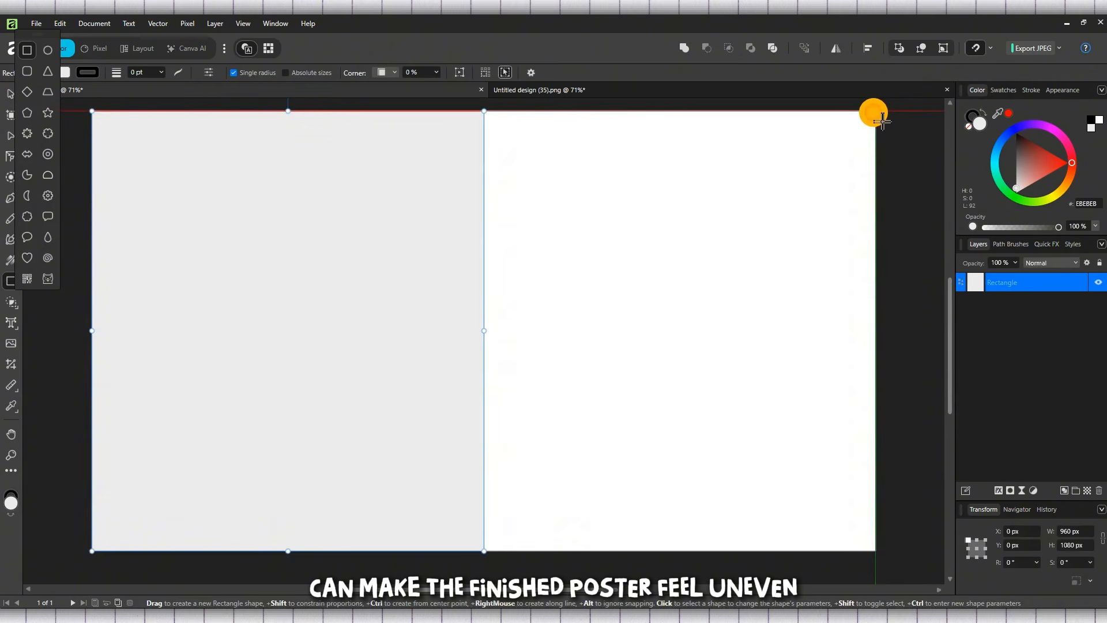
pyautogui.moveTo(882, 120); pyautogui.dragTo(493, 565)
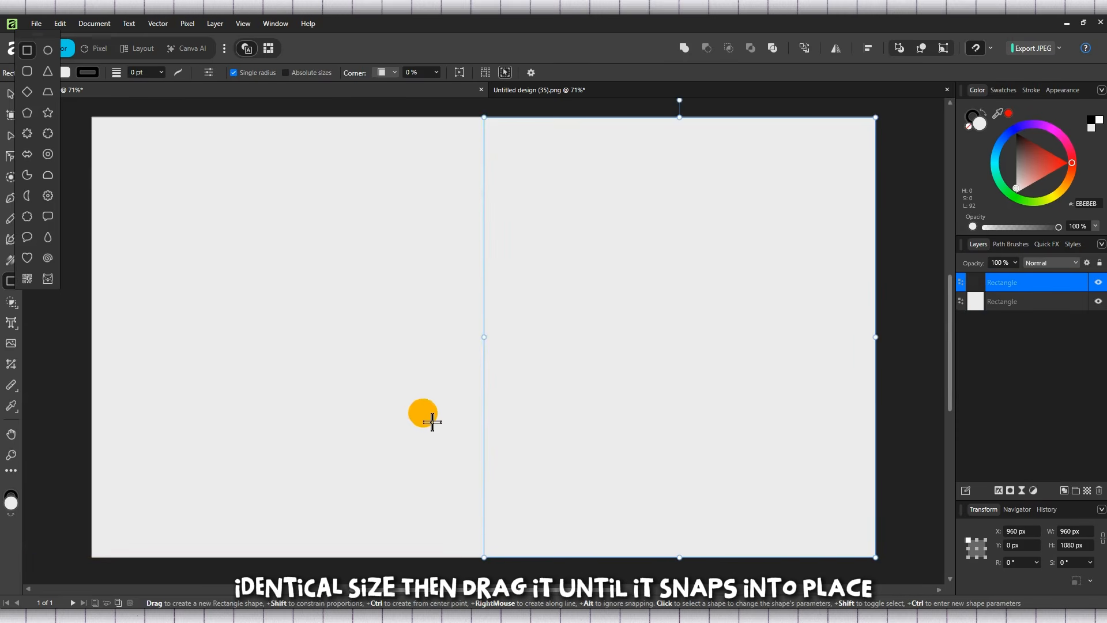
# Fill the left rectangle with blue (0500FF) and the right rectangle with pink (FF00CC)
pyautogui.click(7, 97)
pyautogui.click(196, 184)
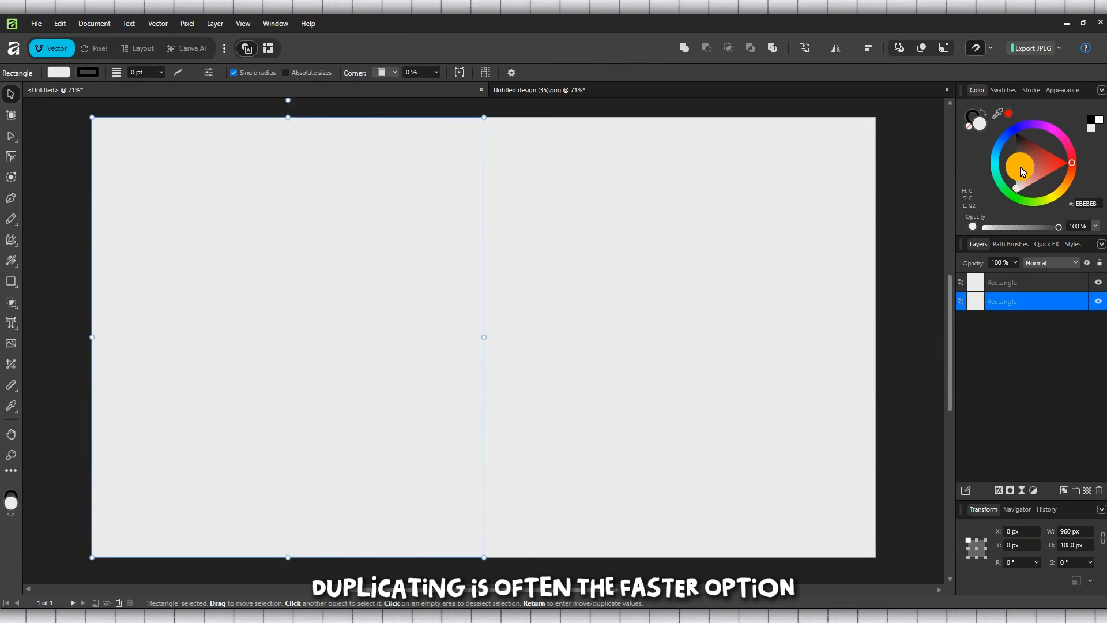
pyautogui.click(1047, 130)
pyautogui.moveTo(1054, 131); pyautogui.dragTo(1017, 134)
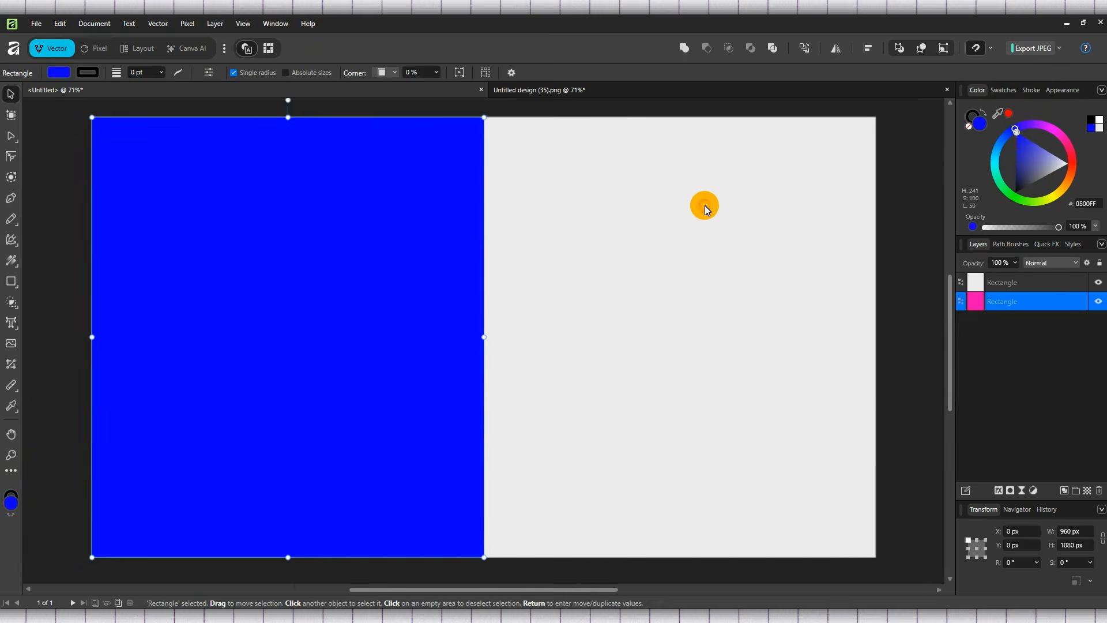
pyautogui.click(704, 205)
pyautogui.moveTo(1073, 161); pyautogui.dragTo(1060, 132)
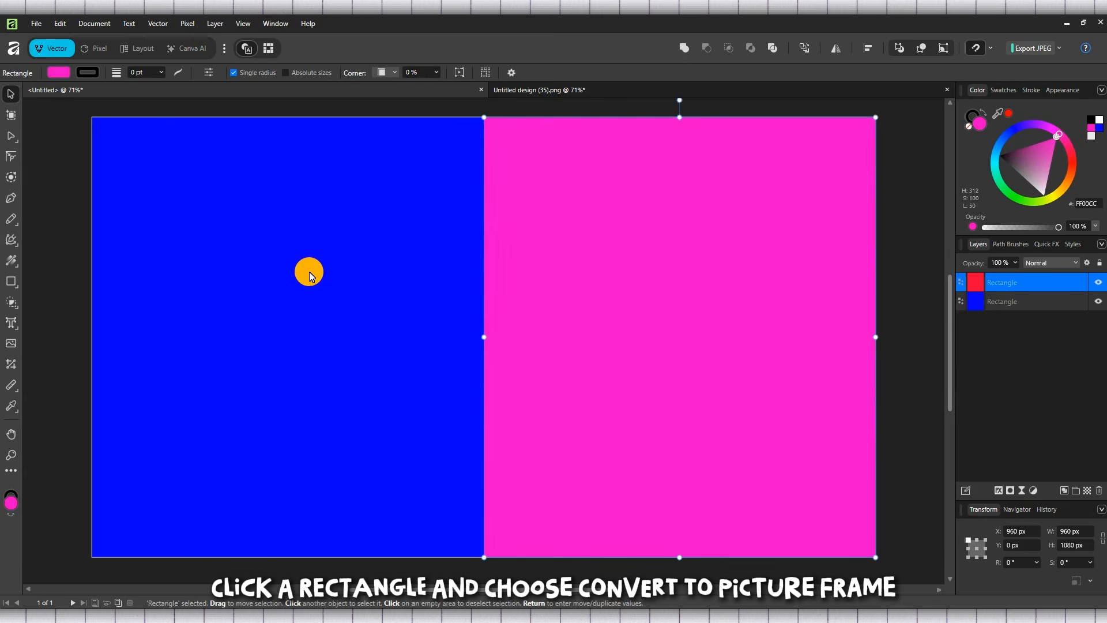
# Convert both the blue and the pink rectangle to picture frames
pyautogui.click(309, 271)
pyautogui.rightClick(309, 271)
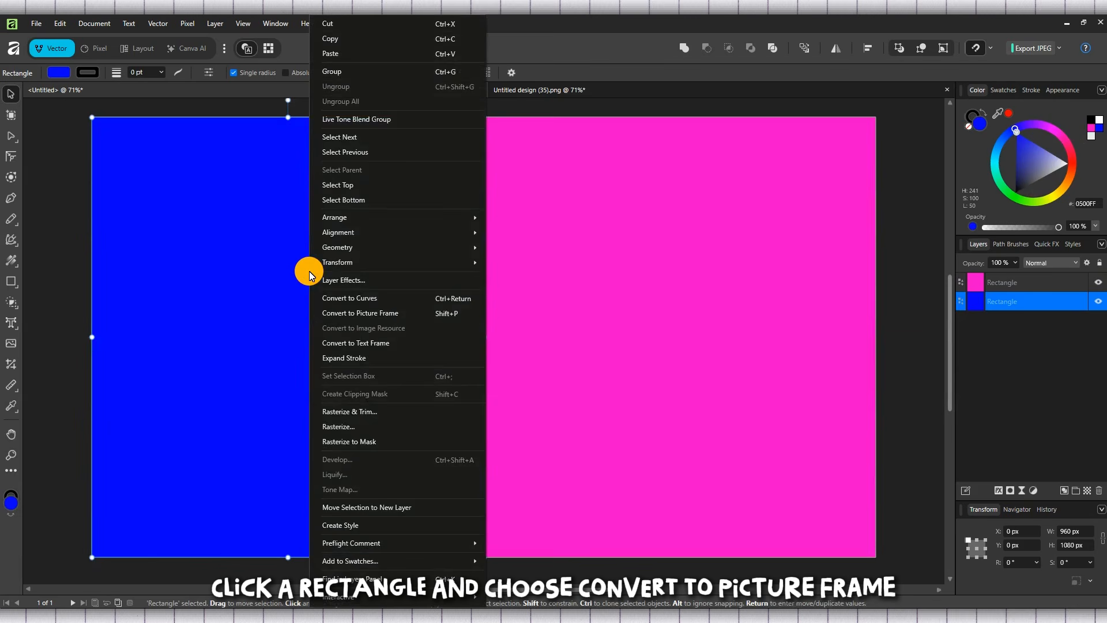
pyautogui.click(405, 313)
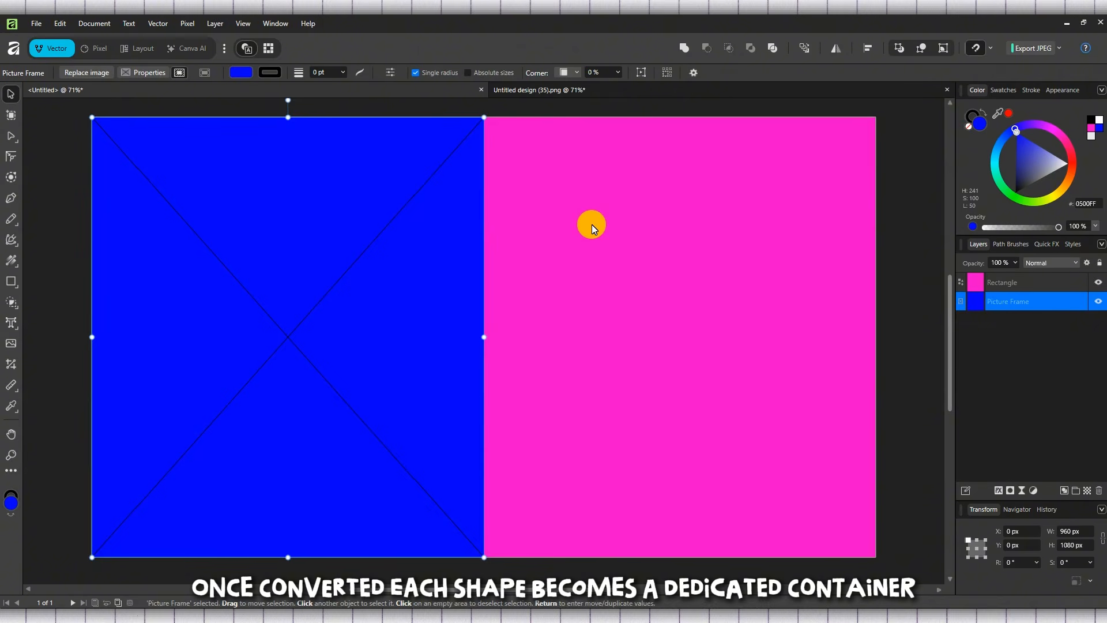
pyautogui.rightClick(592, 224)
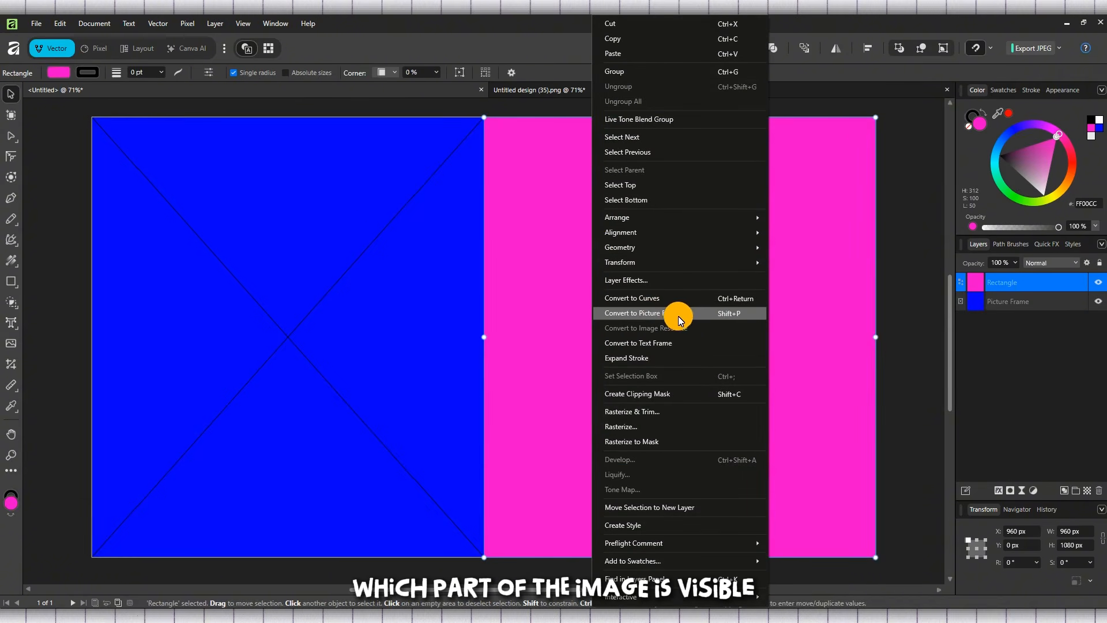
pyautogui.click(700, 314)
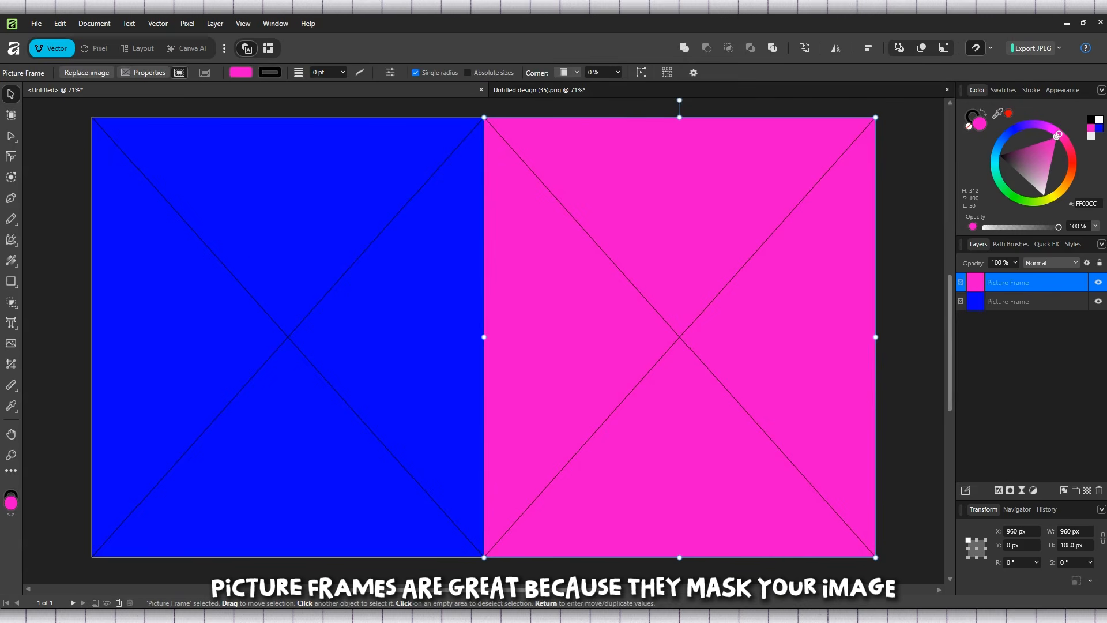
# Recolour the left picture frame light blue (00D2FF) and the right picture frame lime green (A9FF00)
pyautogui.click(1012, 303)
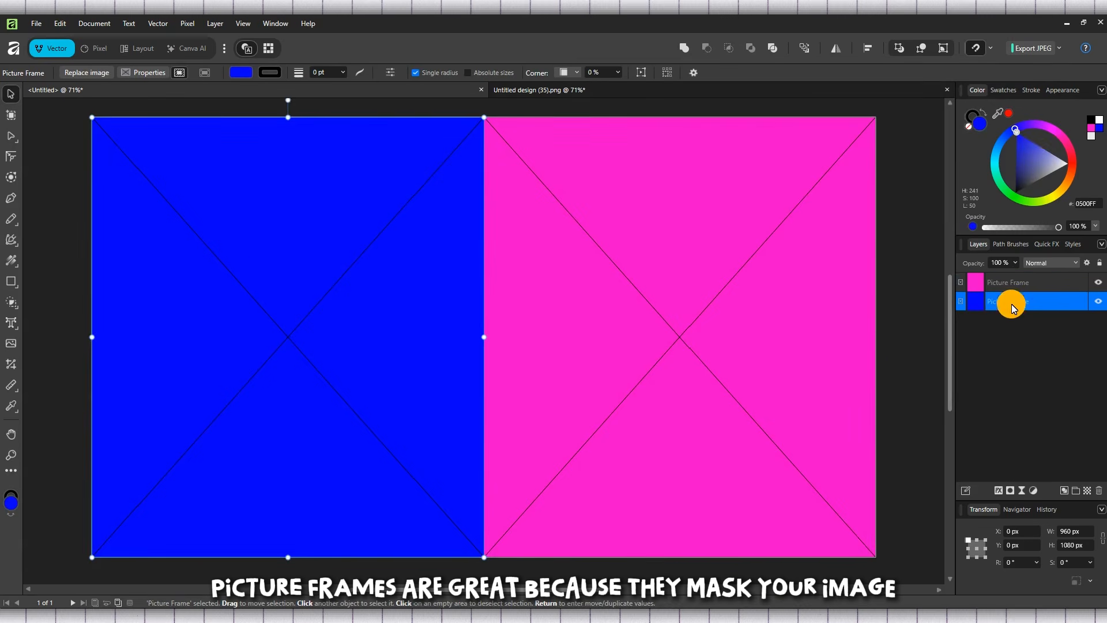
pyautogui.moveTo(1033, 129)
pyautogui.mouseDown()
pyautogui.moveTo(1010, 130)
pyautogui.moveTo(1002, 157)
pyautogui.mouseUp()
pyautogui.click(1020, 282)
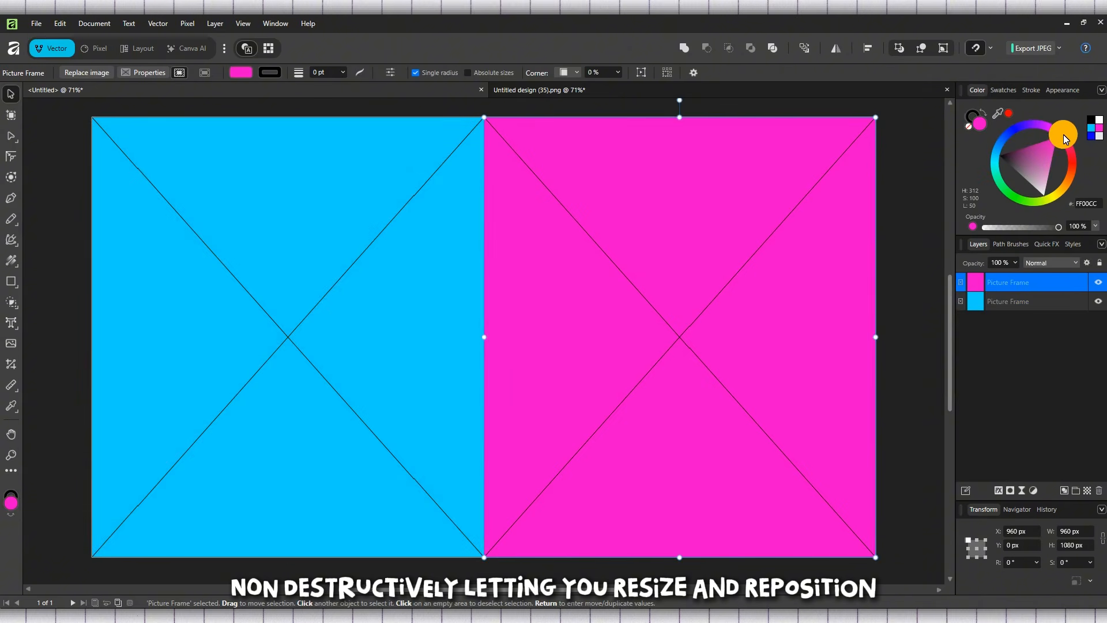
pyautogui.moveTo(1057, 130)
pyautogui.mouseDown()
pyautogui.moveTo(1070, 147)
pyautogui.moveTo(1070, 182)
pyautogui.moveTo(1040, 205)
pyautogui.mouseUp()
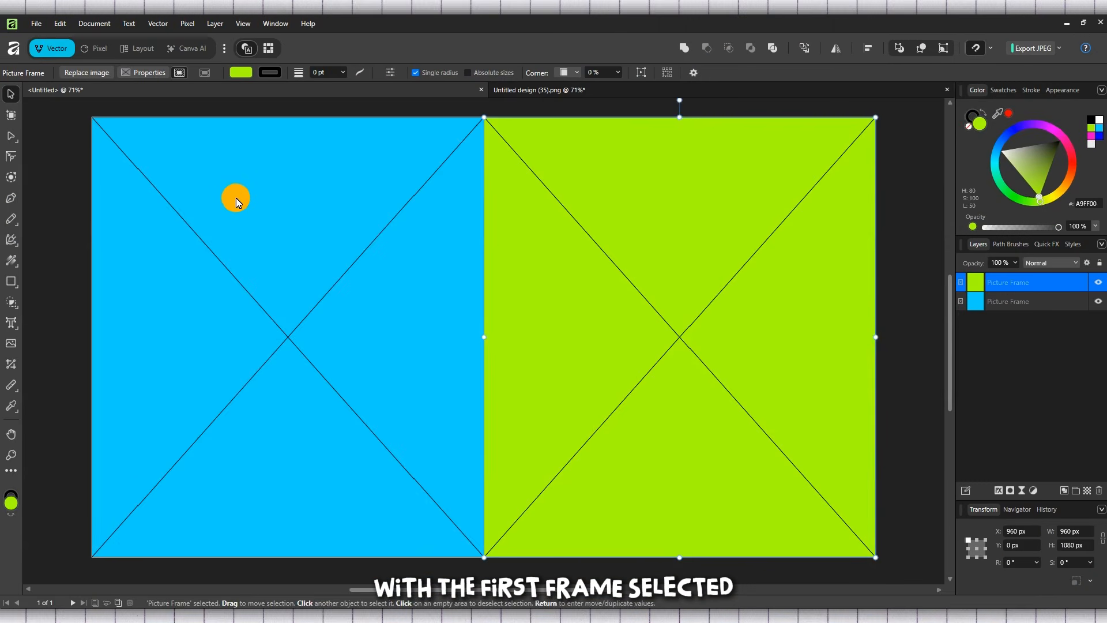
pyautogui.click(236, 199)
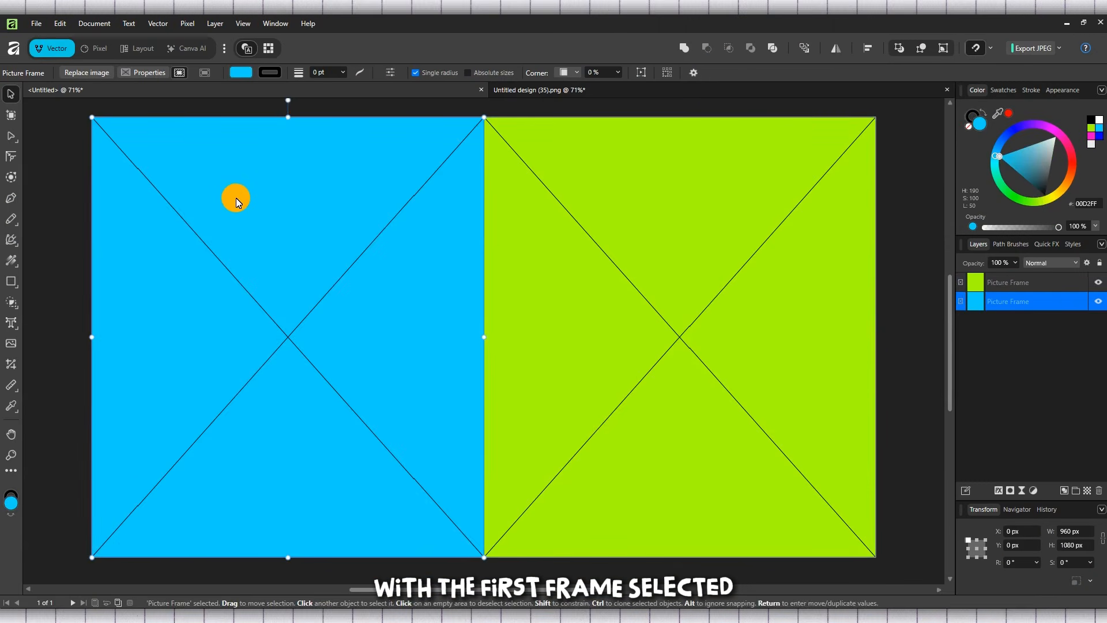
pyautogui.click(38, 25)
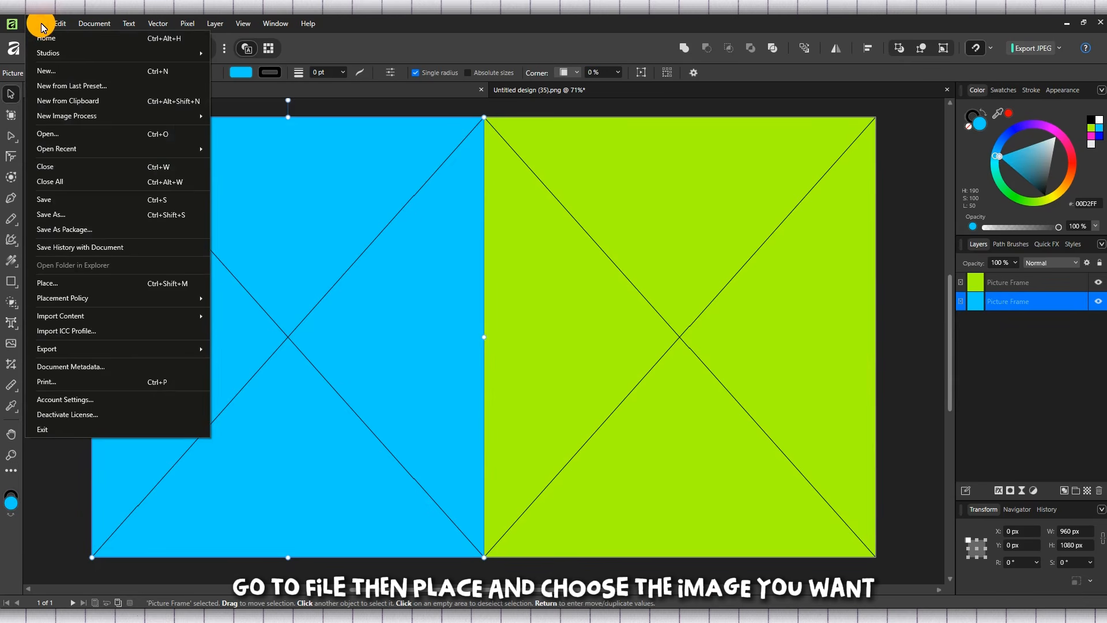
pyautogui.click(112, 283)
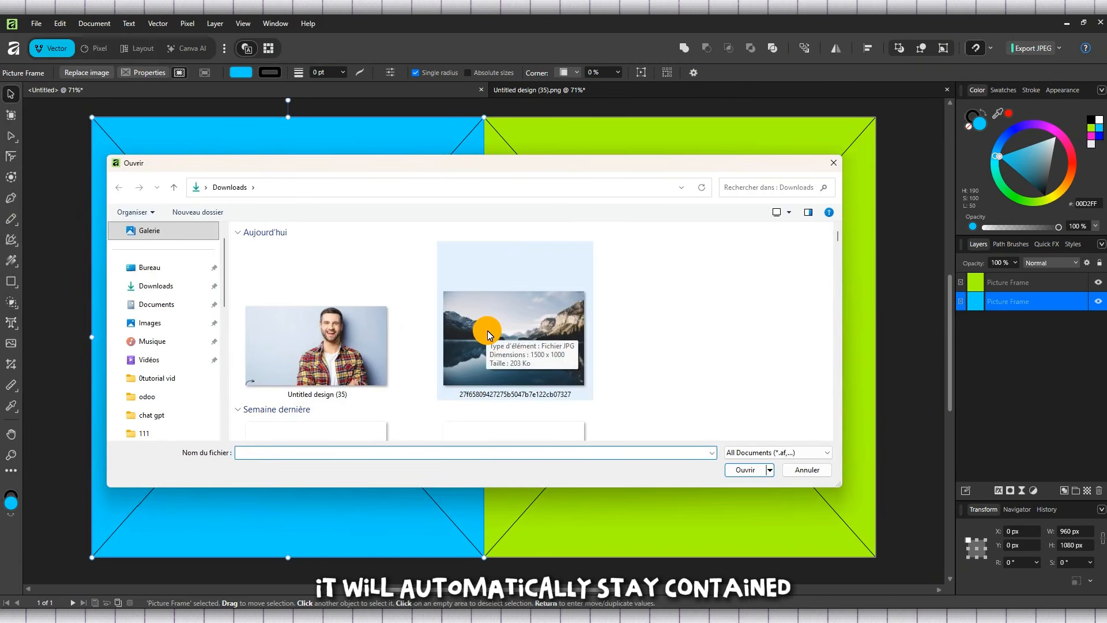
pyautogui.moveTo(554, 162); pyautogui.dragTo(732, 159)
pyautogui.click(676, 310)
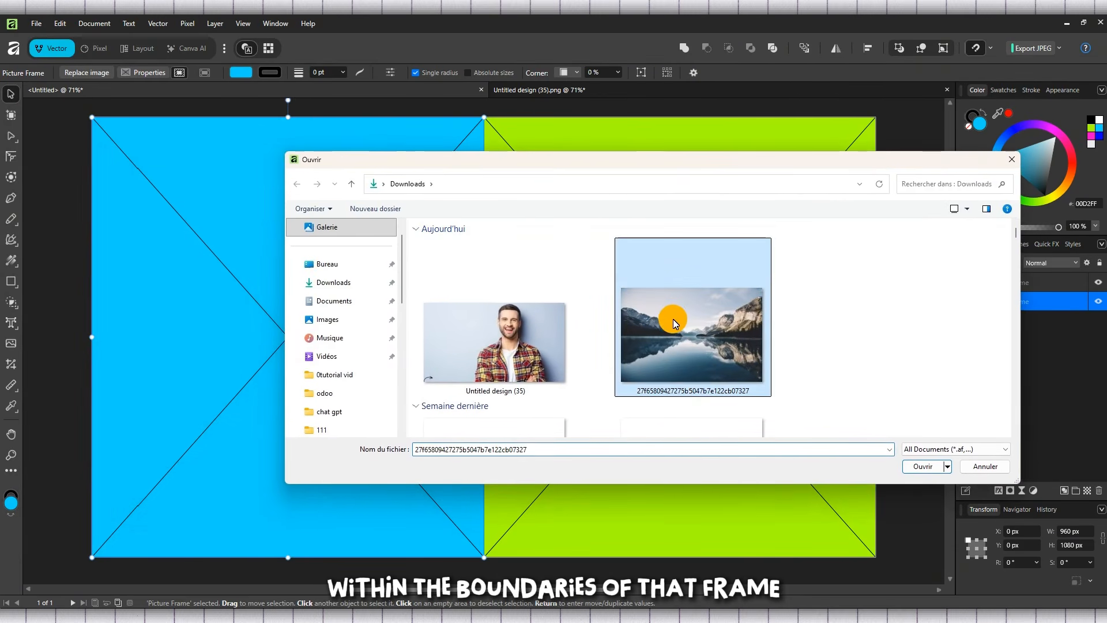
pyautogui.click(921, 467)
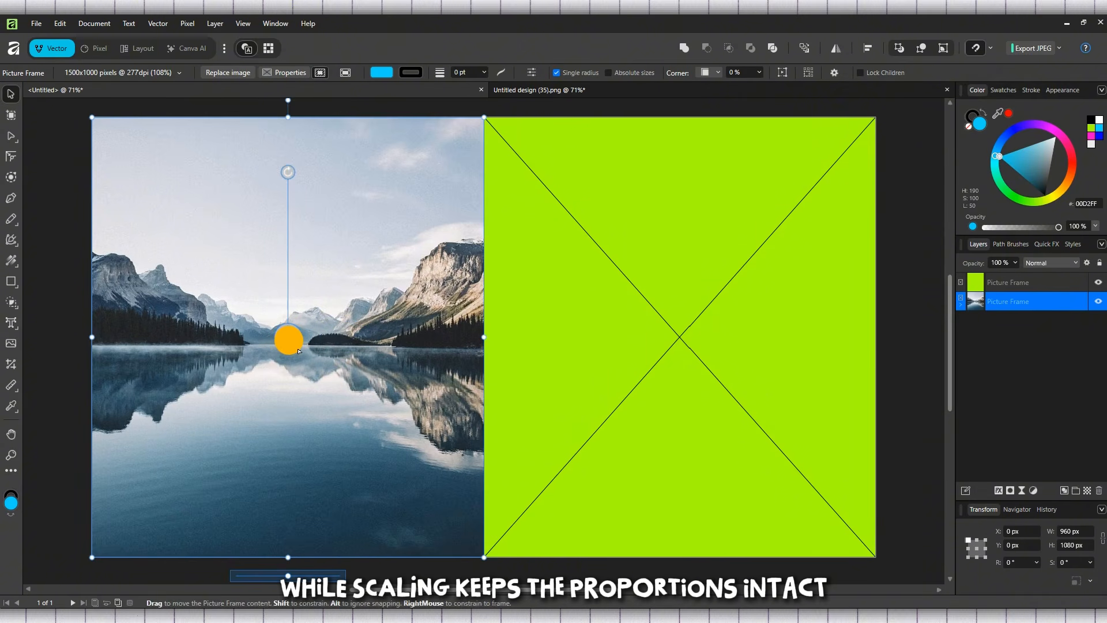
# Shift the lake photo slightly to the right inside its frame, to X about -285 px
pyautogui.moveTo(393, 350)
pyautogui.mouseDown()
pyautogui.moveTo(374, 348)
pyautogui.moveTo(392, 348)
pyautogui.mouseUp()
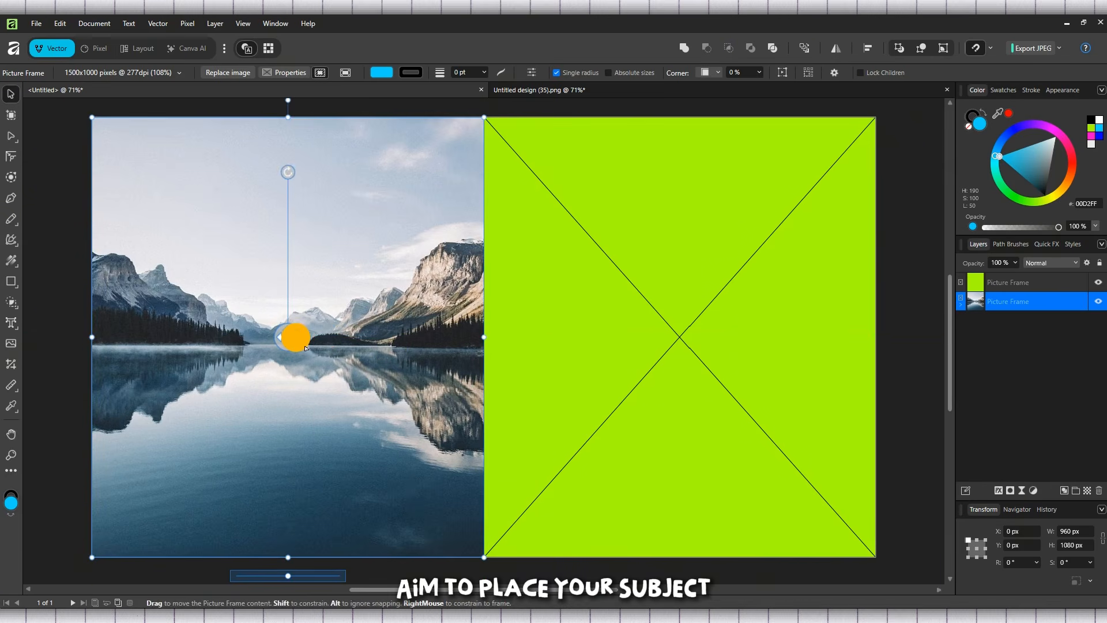
pyautogui.doubleClick(345, 296)
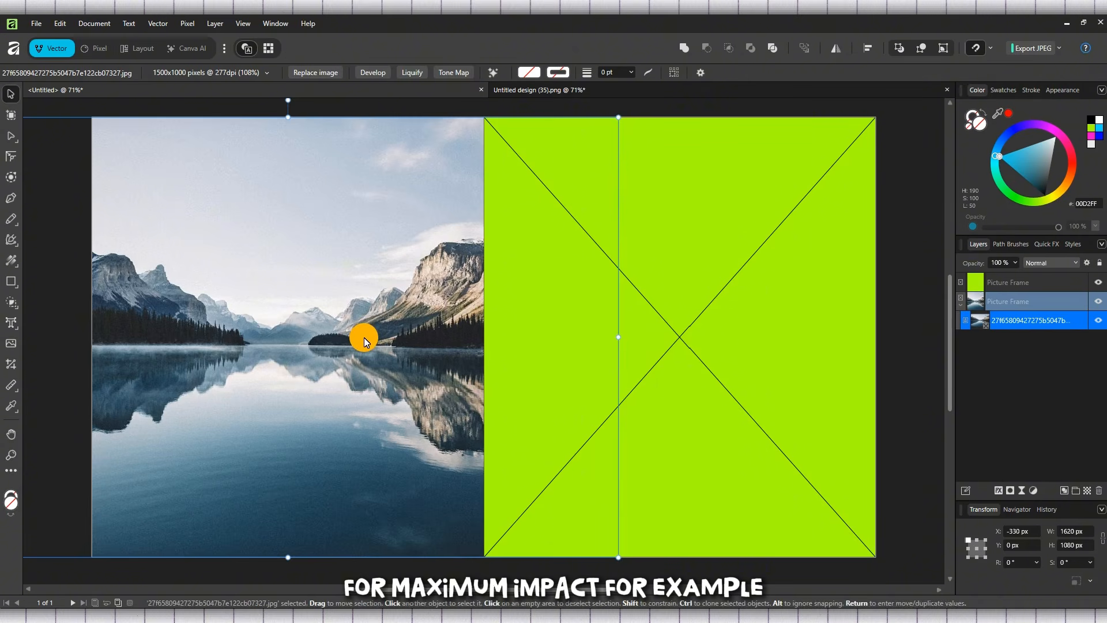
pyautogui.moveTo(364, 337)
pyautogui.mouseDown()
pyautogui.moveTo(495, 338)
pyautogui.moveTo(339, 334)
pyautogui.moveTo(383, 337)
pyautogui.mouseUp()
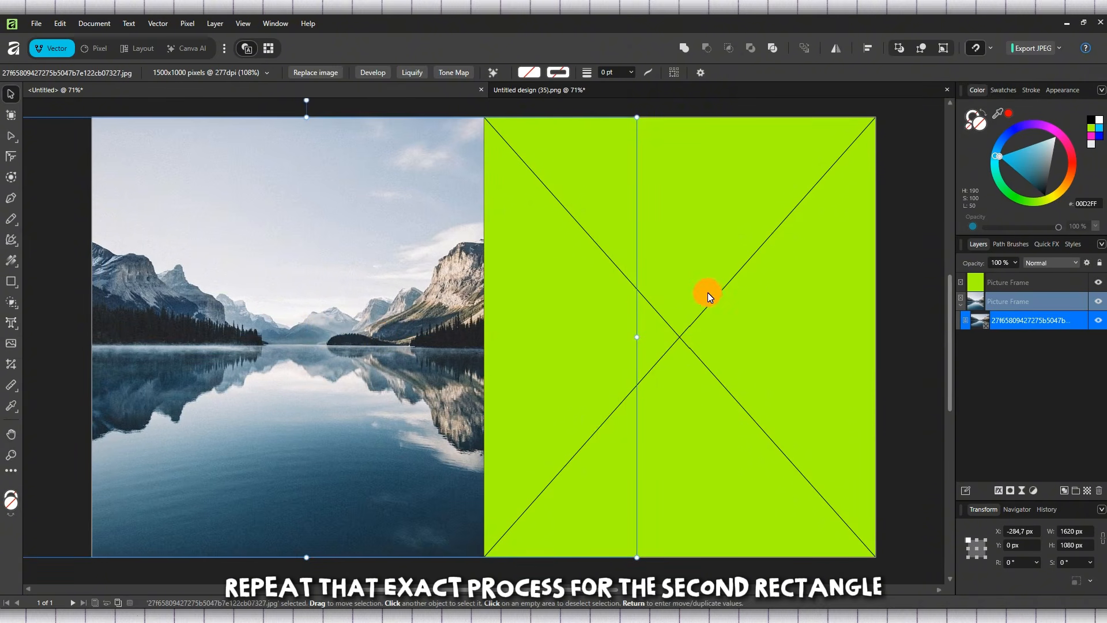
# Place the portrait image Untitled design (35) from the Downloads folder into the right picture frame
pyautogui.click(721, 263)
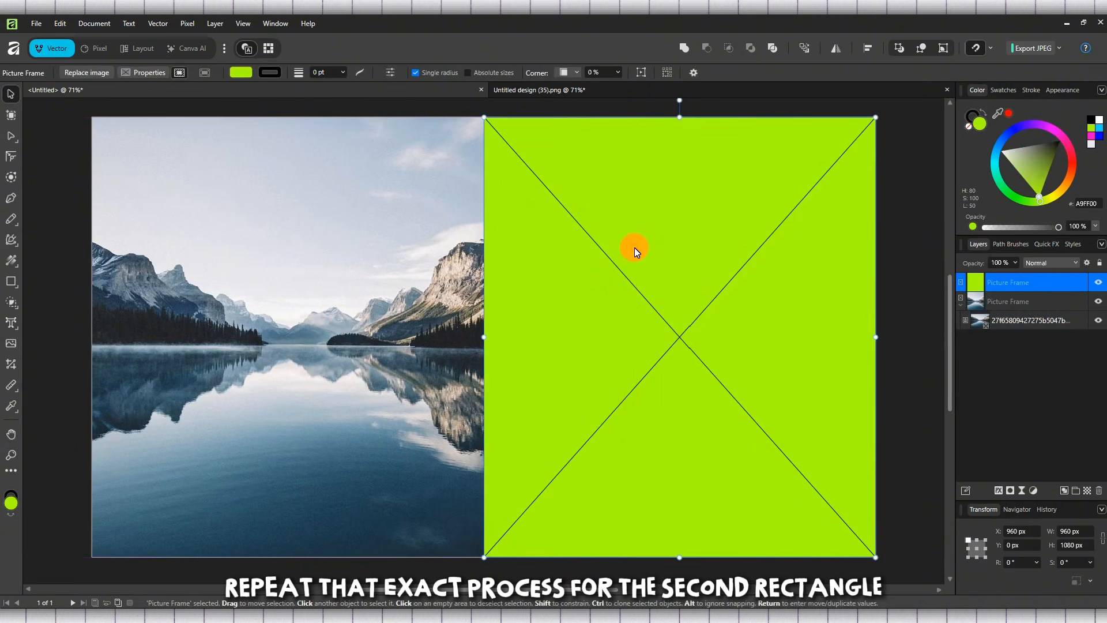
pyautogui.click(40, 23)
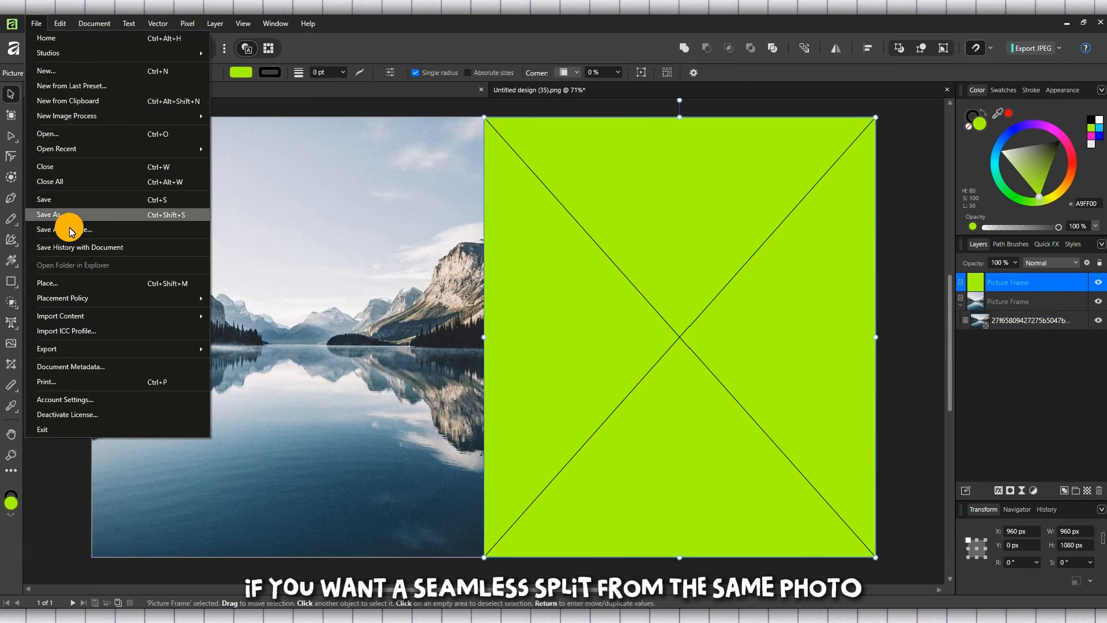
pyautogui.click(65, 288)
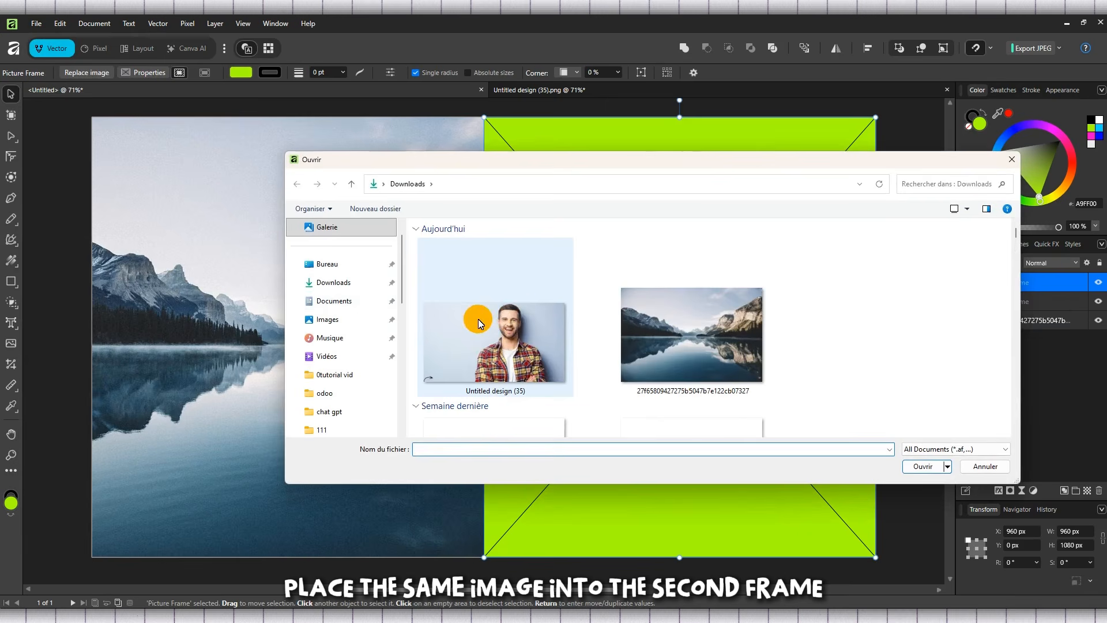
pyautogui.doubleClick(497, 341)
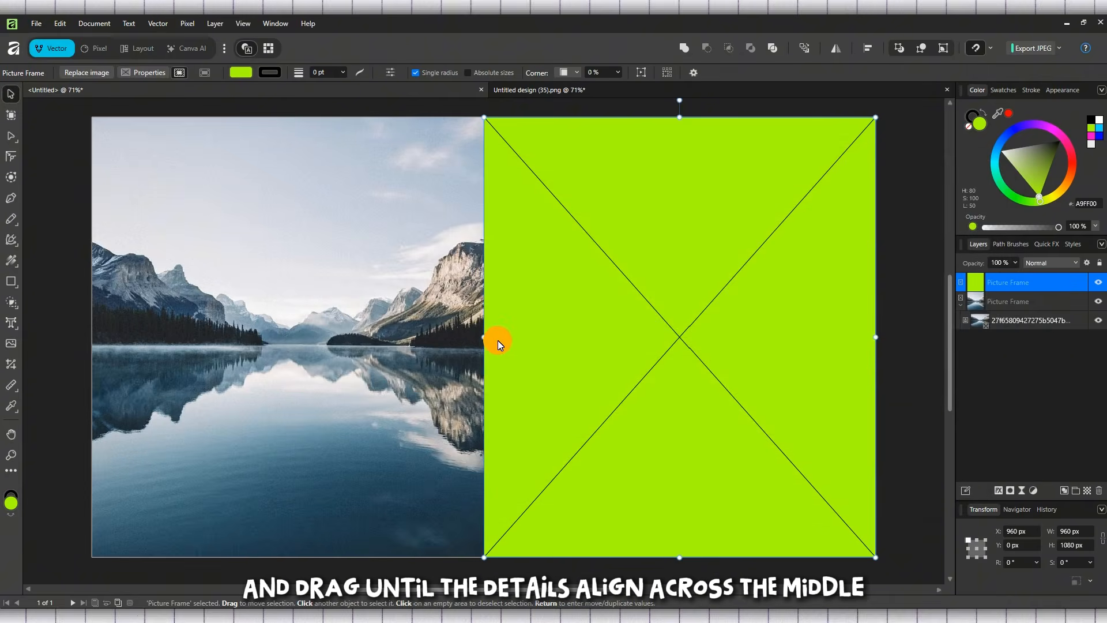
pyautogui.click(679, 346)
pyautogui.click(741, 356)
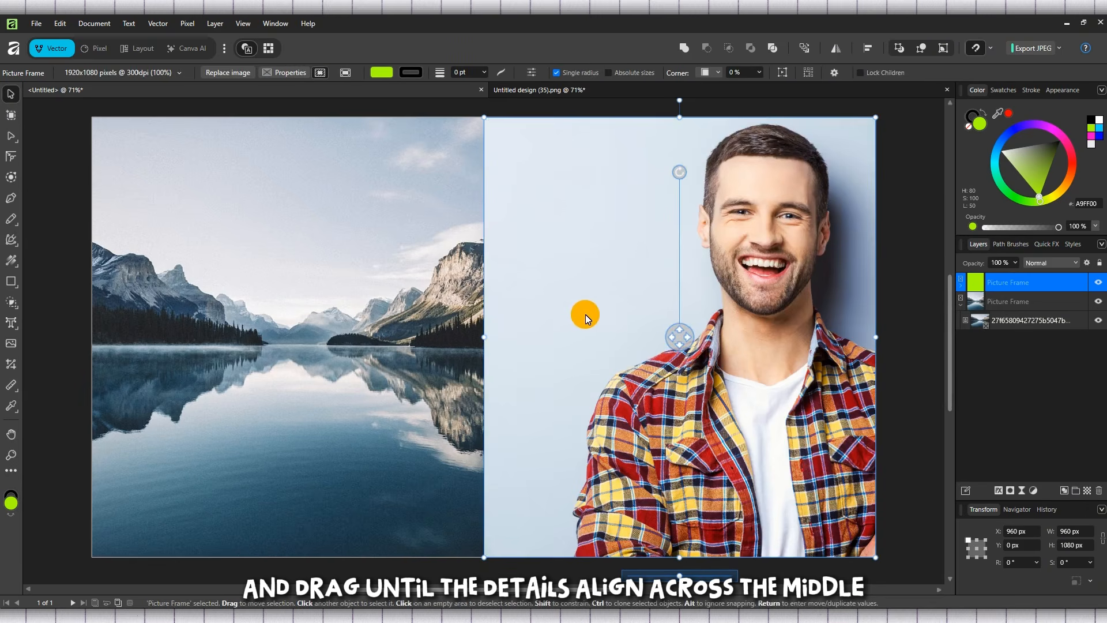
# Move the portrait image left inside its frame to centre the man, and select the left picture frame
pyautogui.doubleClick(585, 286)
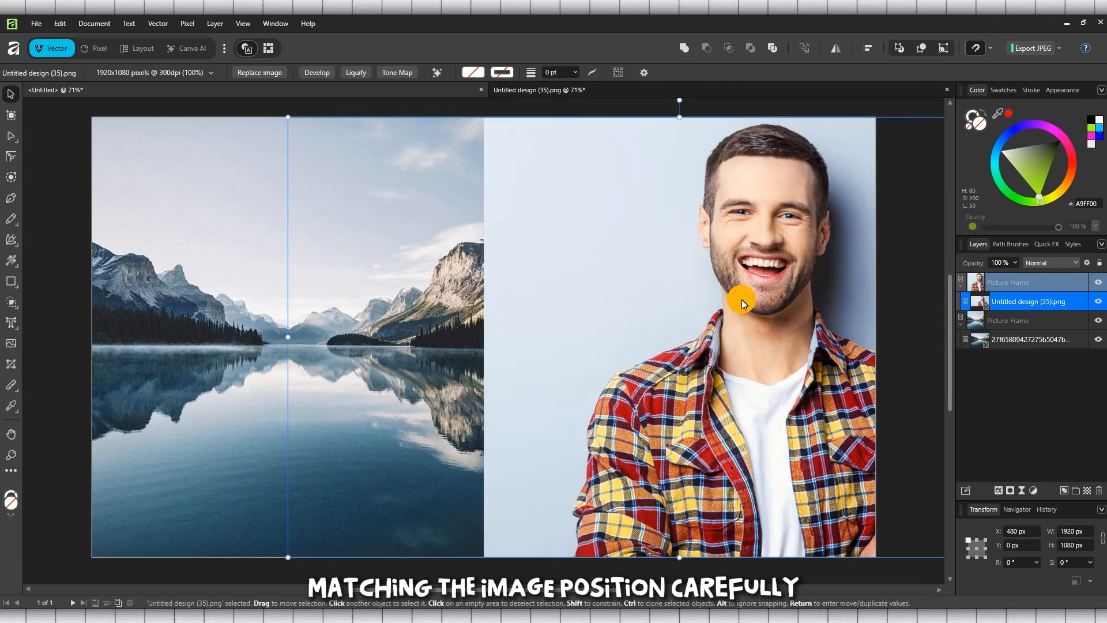
pyautogui.moveTo(742, 300); pyautogui.dragTo(669, 301)
pyautogui.click(368, 297)
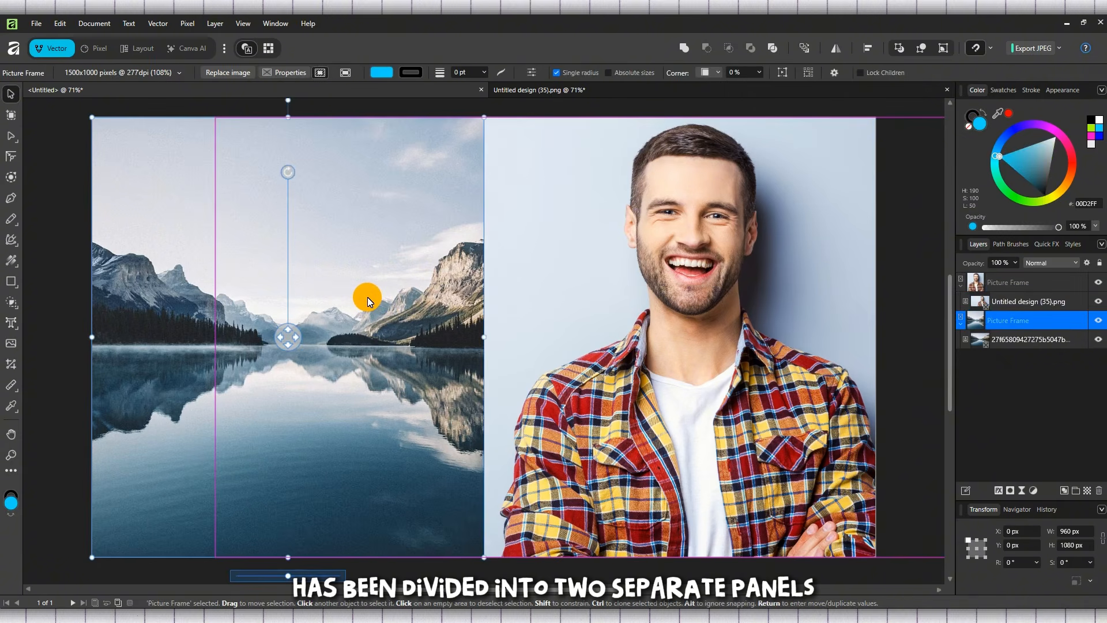
# Check the join between the two panels, selecting each picture frame in turn to compare their sizes and positions
pyautogui.click(917, 220)
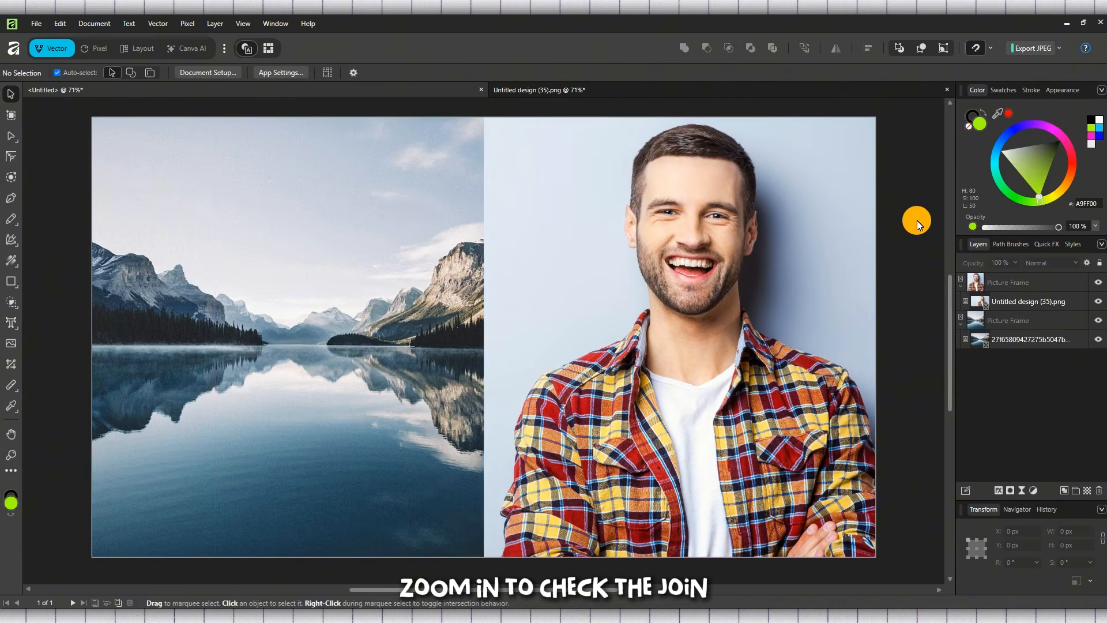
pyautogui.click(702, 278)
pyautogui.click(369, 269)
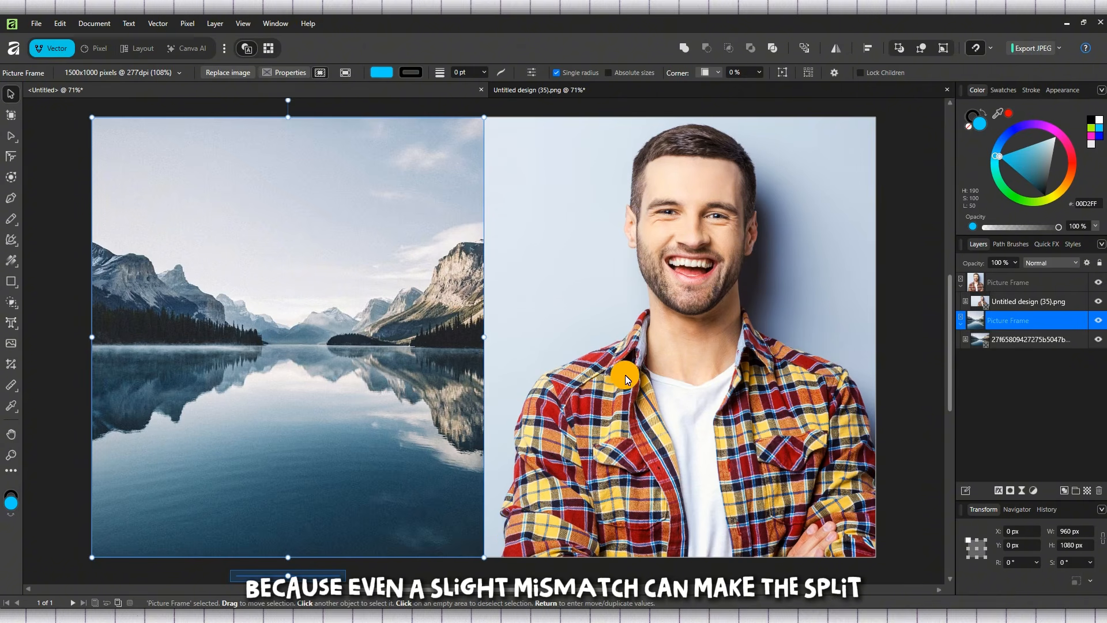
pyautogui.click(679, 344)
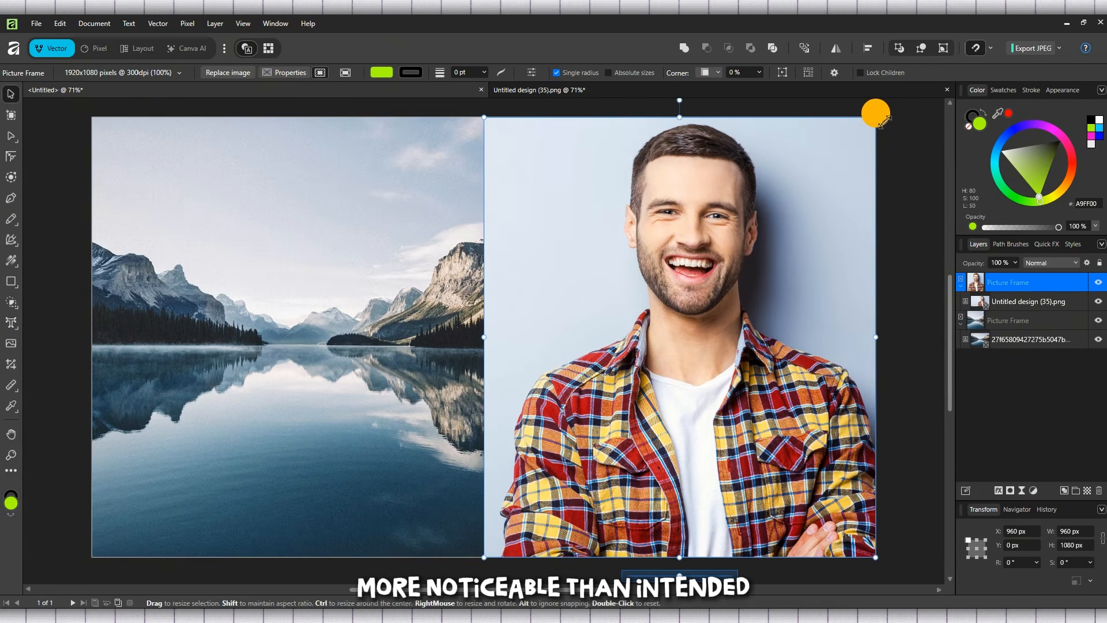
pyautogui.moveTo(877, 116)
pyautogui.mouseDown()
pyautogui.moveTo(860, 138)
pyautogui.moveTo(835, 313)
pyautogui.moveTo(748, 368)
pyautogui.moveTo(710, 375)
pyautogui.moveTo(872, 367)
pyautogui.moveTo(876, 117)
pyautogui.mouseUp()
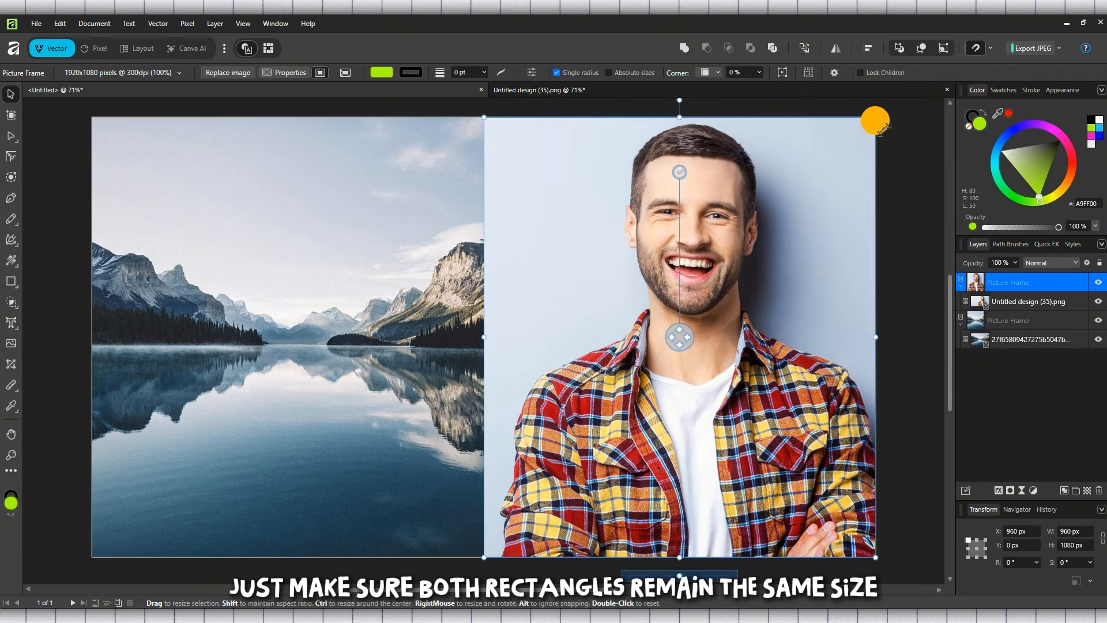
# Try shrinking the left picture frame from its upper outer corner, and return it to the full panel size
pyautogui.click(317, 154)
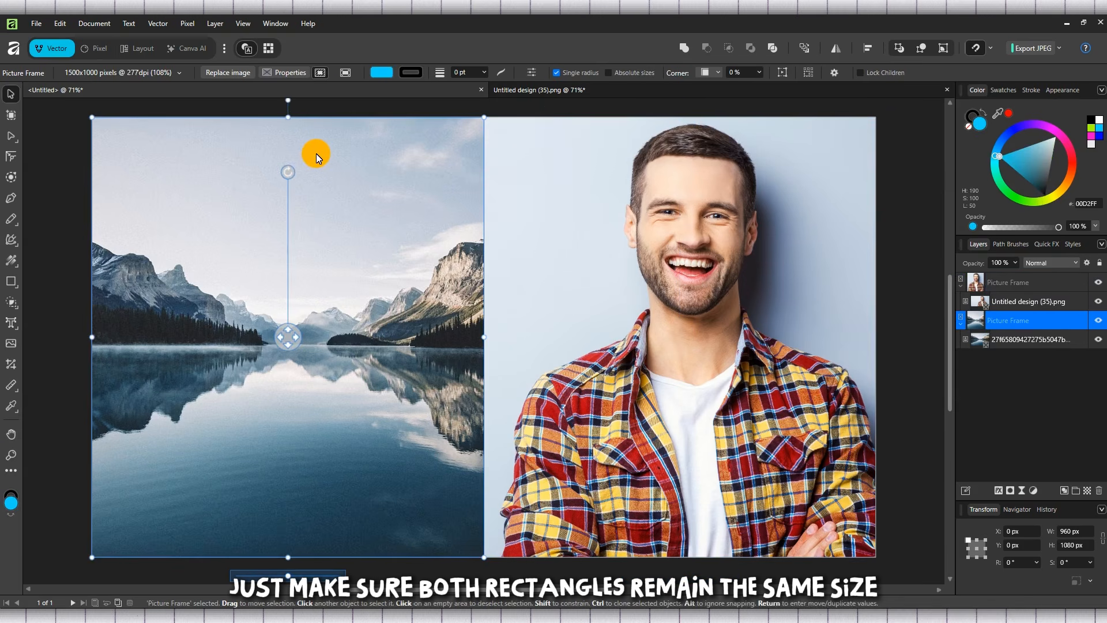
pyautogui.moveTo(93, 116); pyautogui.dragTo(190, 400)
pyautogui.moveTo(180, 447); pyautogui.dragTo(99, 126)
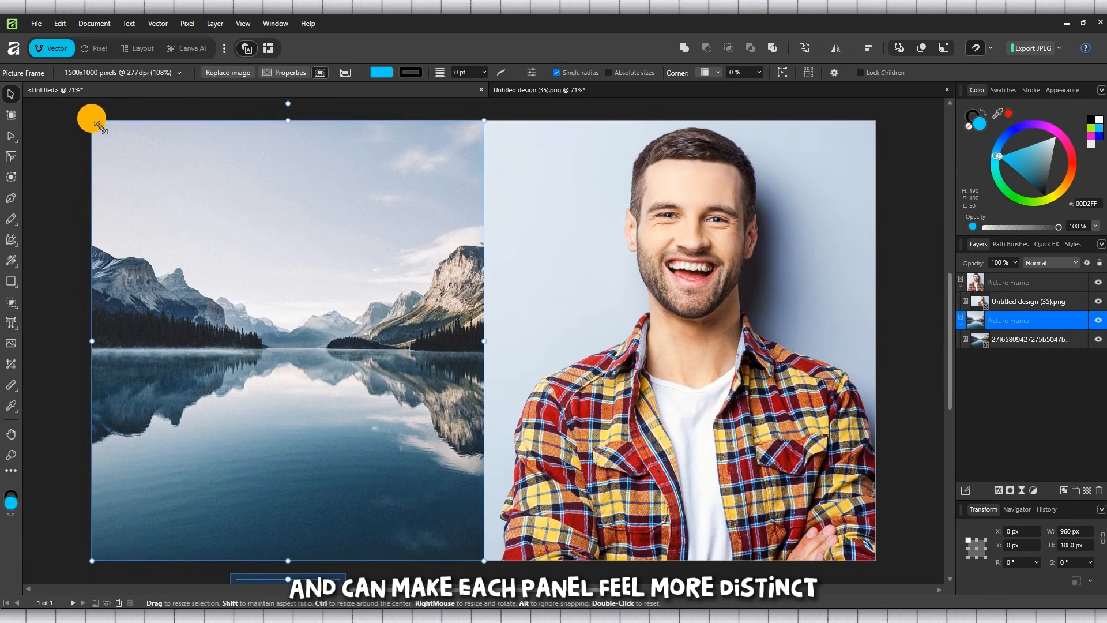
# Review the lake photo and the split layout with nothing selected, and select the right picture frame
pyautogui.doubleClick(148, 226)
pyautogui.moveTo(402, 324)
pyautogui.mouseDown()
pyautogui.moveTo(321, 329)
pyautogui.moveTo(401, 330)
pyautogui.mouseUp()
pyautogui.click(908, 276)
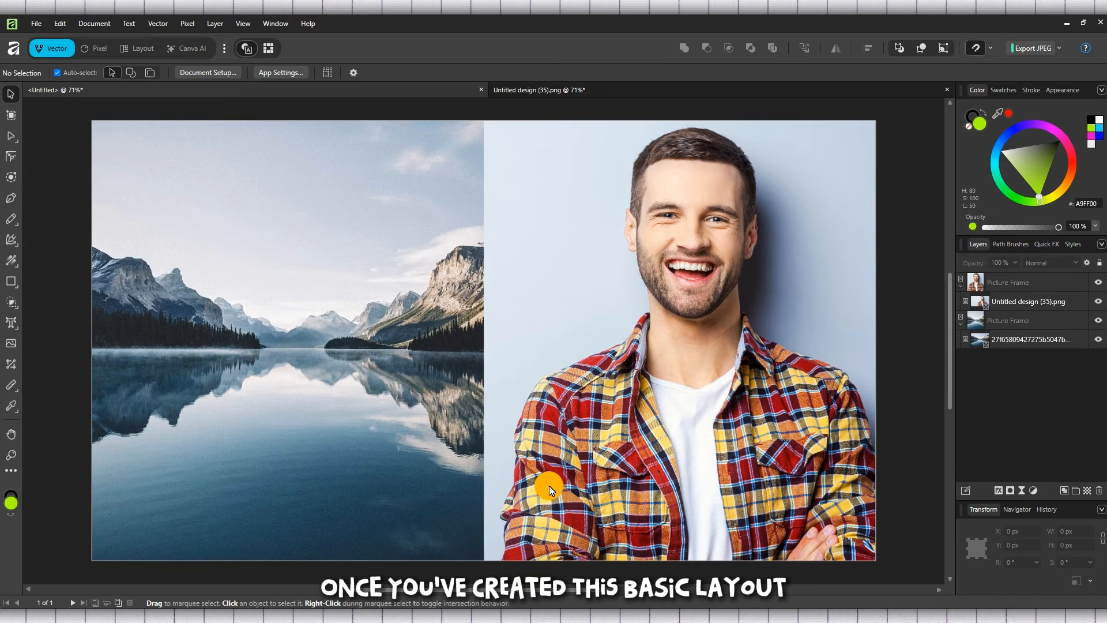
pyautogui.click(638, 216)
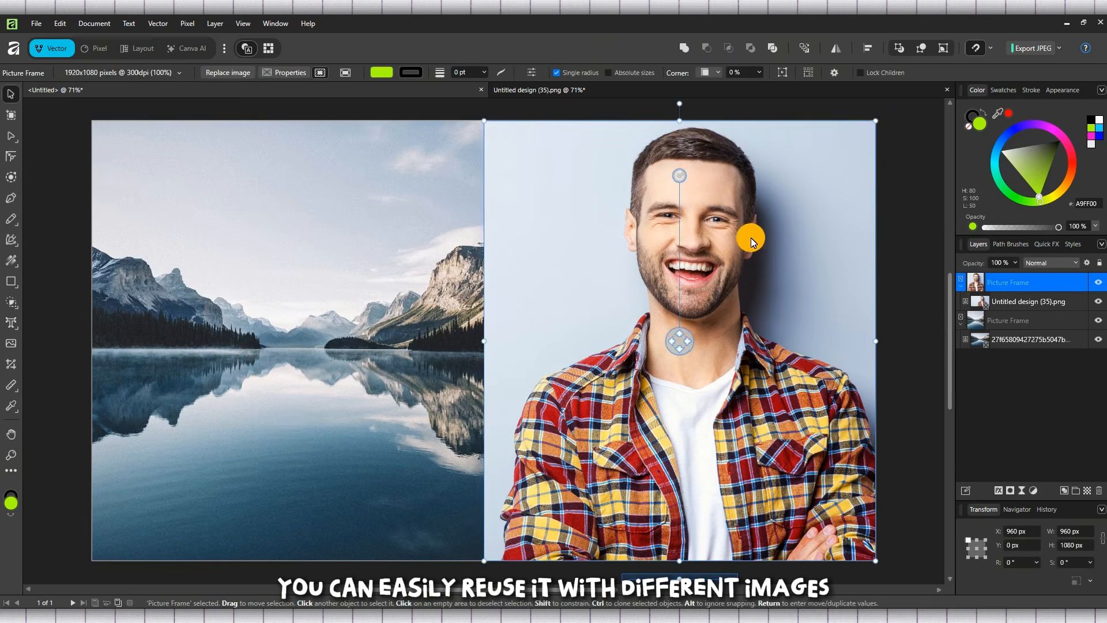